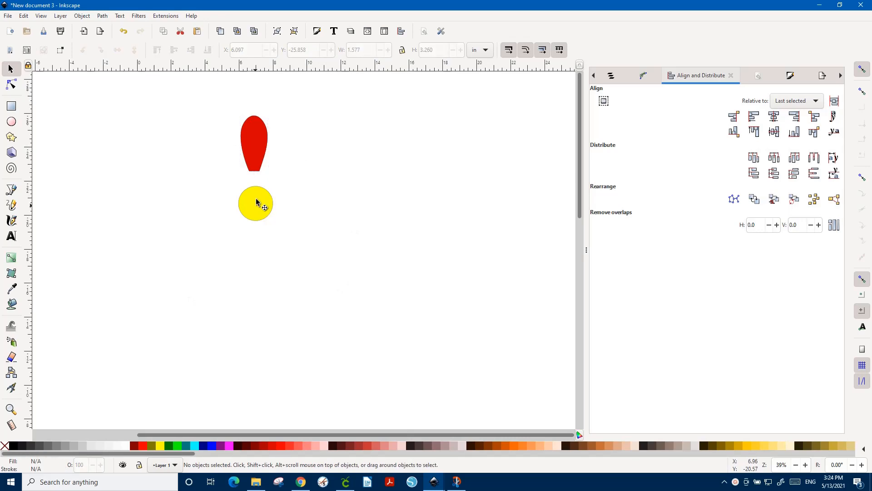
# Step: Centre the red petal on the vertical axis of the yellow circle
pyautogui.click(264, 150)
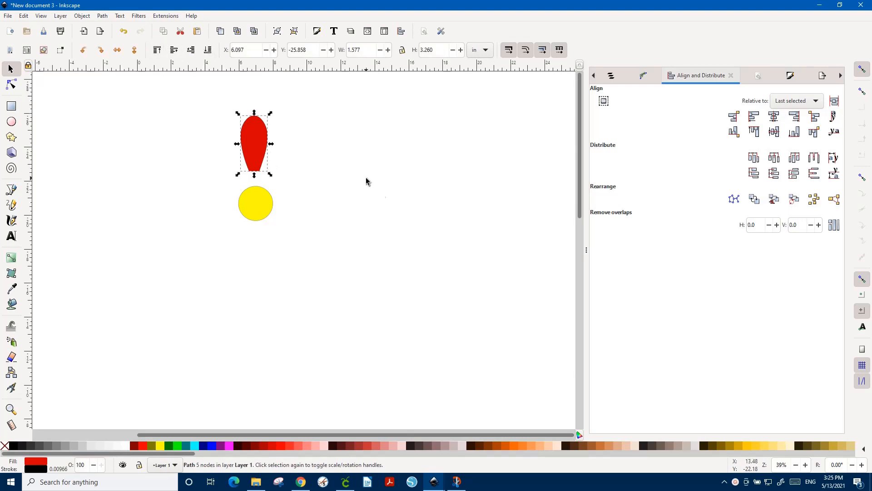
pyautogui.keyDown('shift'); pyautogui.click(262, 212); pyautogui.keyUp('shift')
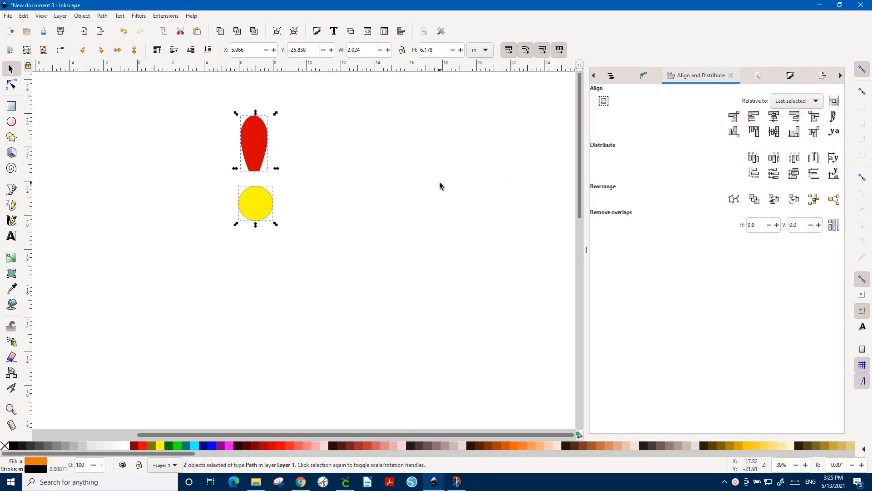
pyautogui.click(775, 117)
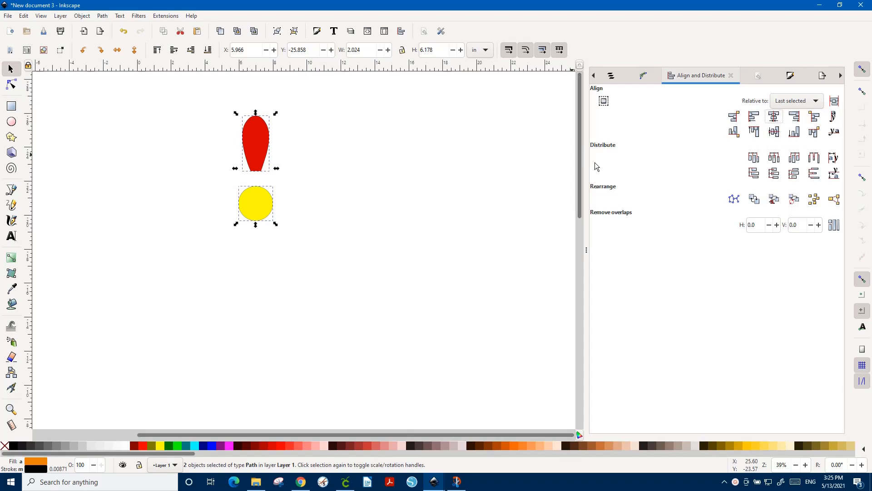
pyautogui.click(320, 149)
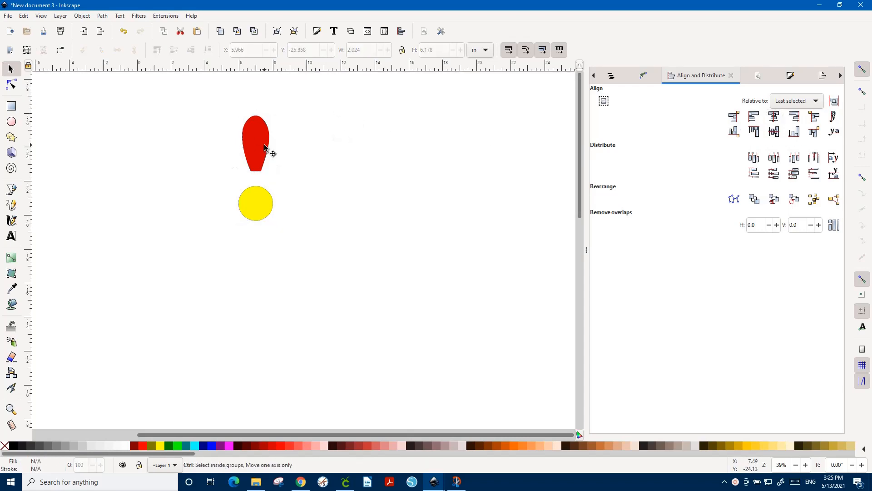
# Step: Move the petal straight down so its base overlaps the yellow circle, and snap its rotation centre to the circle's centre
pyautogui.moveTo(262, 159); pyautogui.dragTo(261, 168)
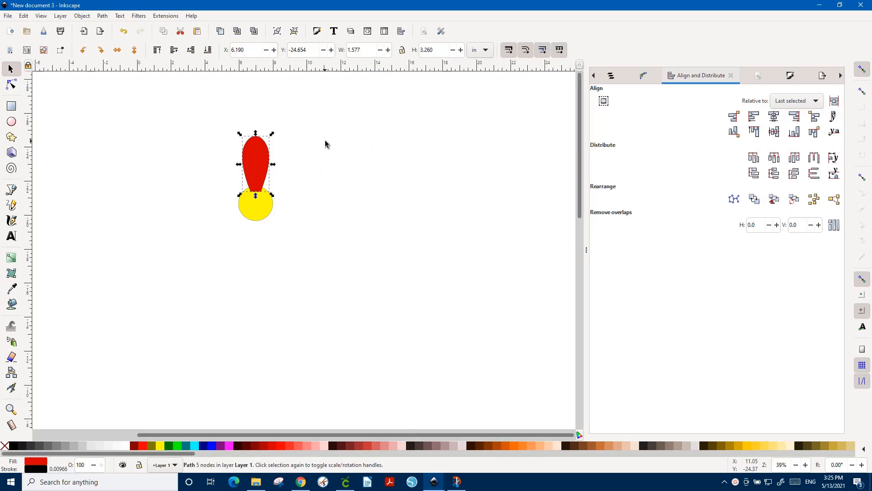
pyautogui.click(256, 166)
pyautogui.click(865, 281)
pyautogui.click(863, 311)
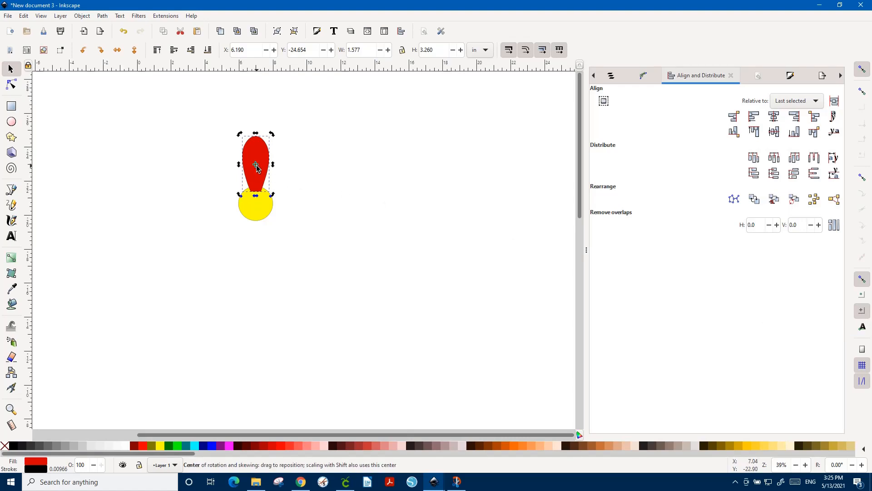
pyautogui.moveTo(256, 168); pyautogui.dragTo(256, 206)
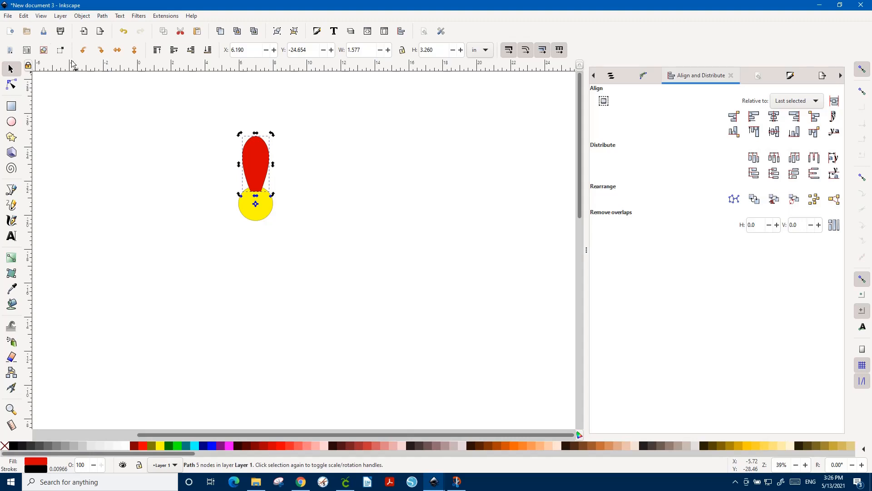
# Step: Set up tiled clones of the petal with a per-column rotation of 360/6 degrees and 1 row by 6 columns
pyautogui.click(253, 146)
pyautogui.click(24, 16)
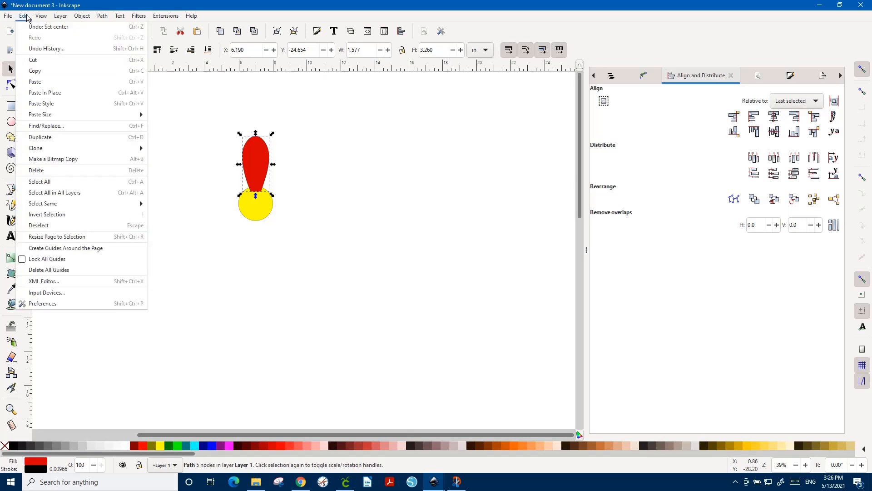
pyautogui.moveTo(56, 149)
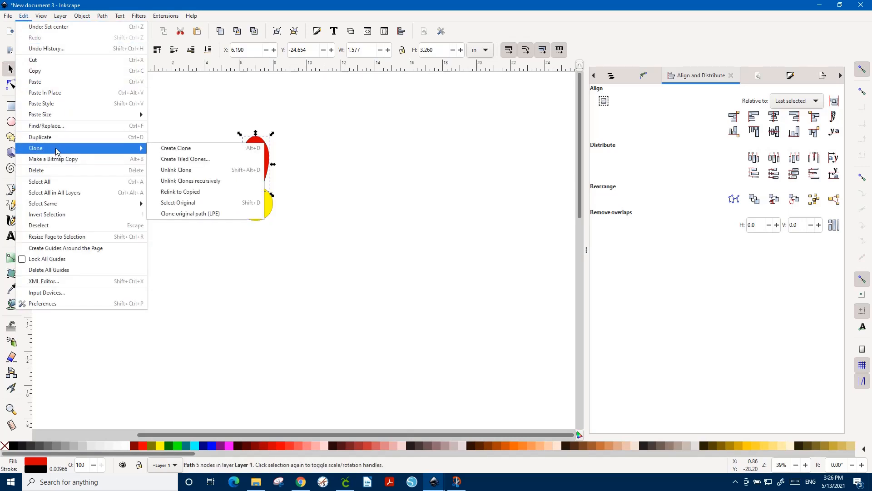
pyautogui.click(184, 159)
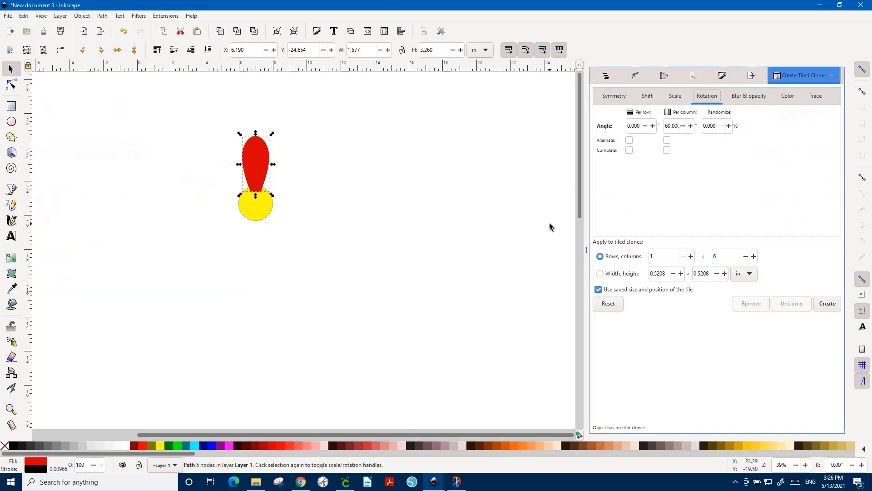
pyautogui.doubleClick(669, 126)
pyautogui.tripleClick(669, 126)
pyautogui.write('360/6')
pyautogui.press('Tab')
pyautogui.click(724, 257)
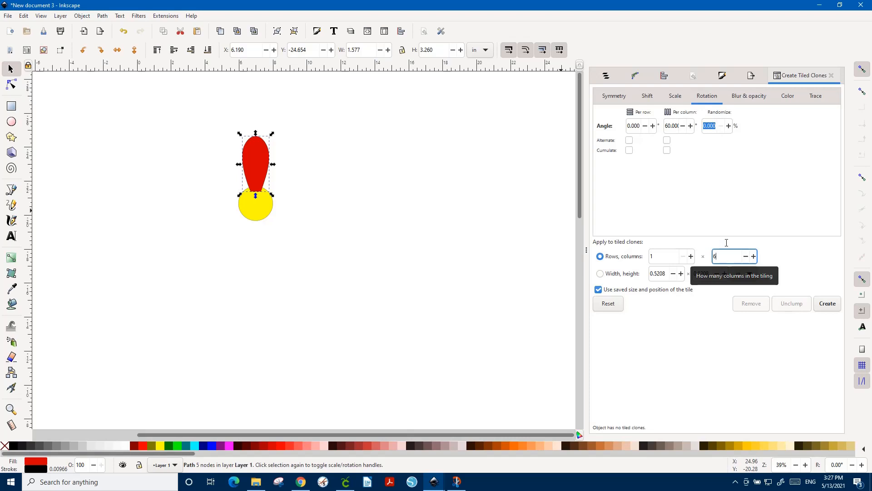
# Step: Create the tiled clones with a per-column X shift of -100%, and delete the original petal
pyautogui.click(650, 96)
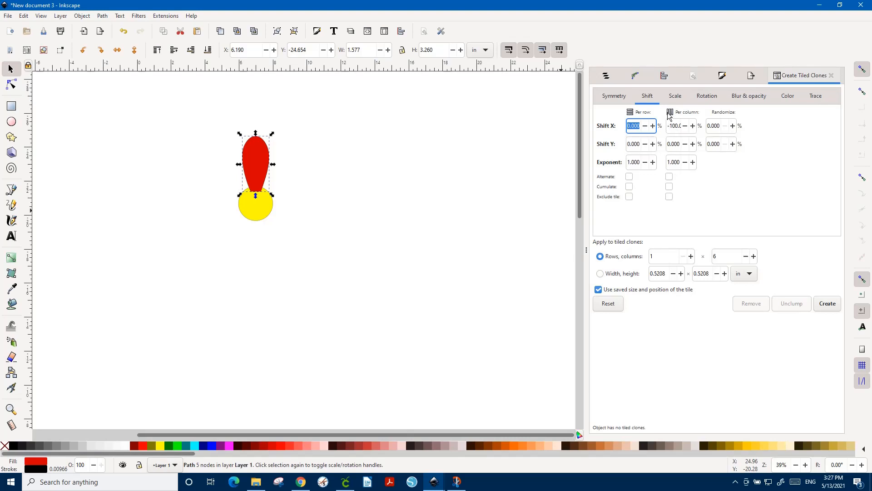
pyautogui.click(674, 124)
pyautogui.doubleClick(674, 125)
pyautogui.write('-100')
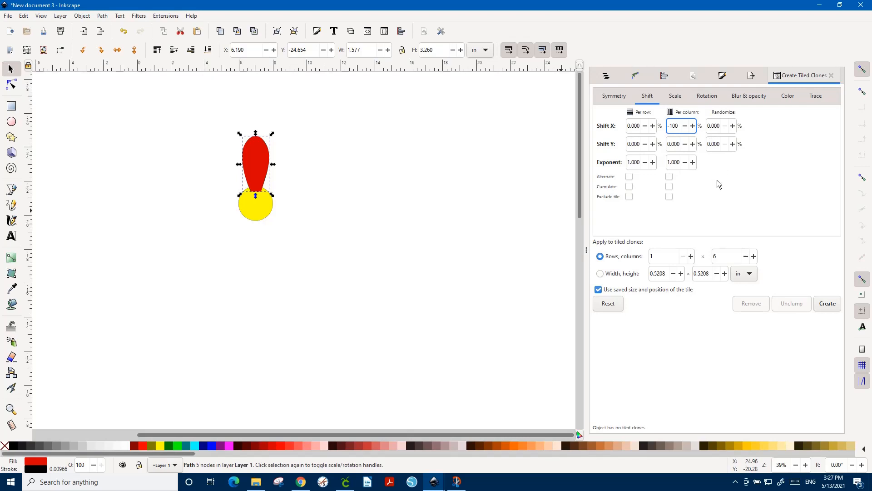
pyautogui.click(828, 305)
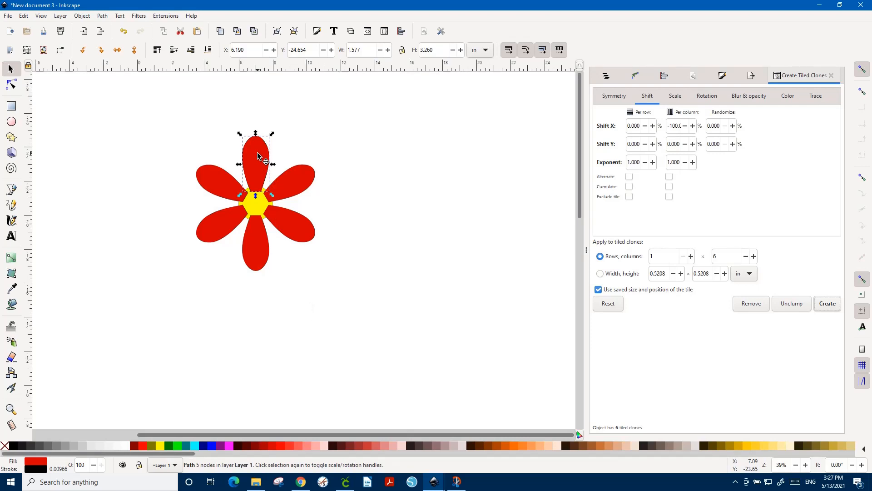
pyautogui.press('Escape')
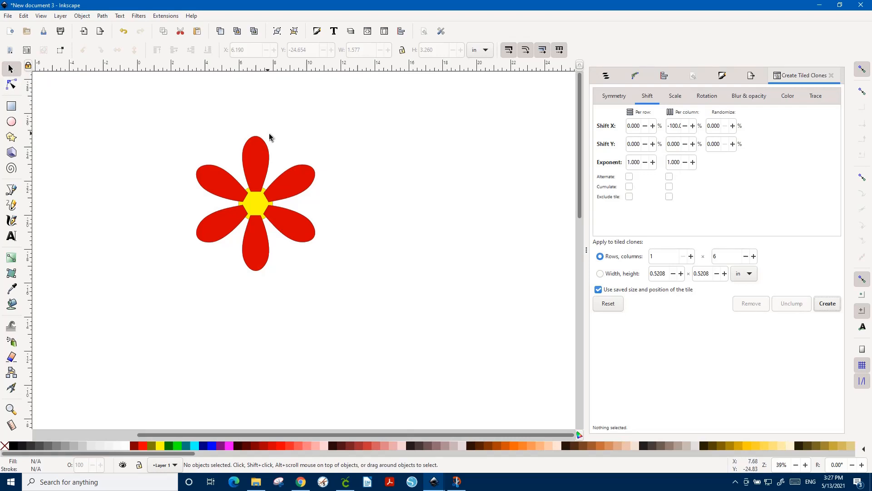
# Step: Duplicate the yellow centre circle and move the copy to the empty area right of the flower
pyautogui.moveTo(345, 119); pyautogui.dragTo(171, 297)
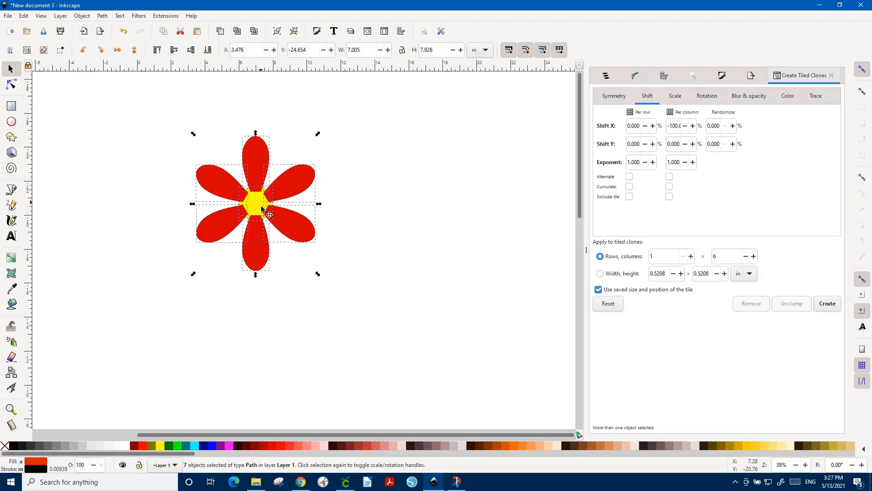
pyautogui.click(342, 231)
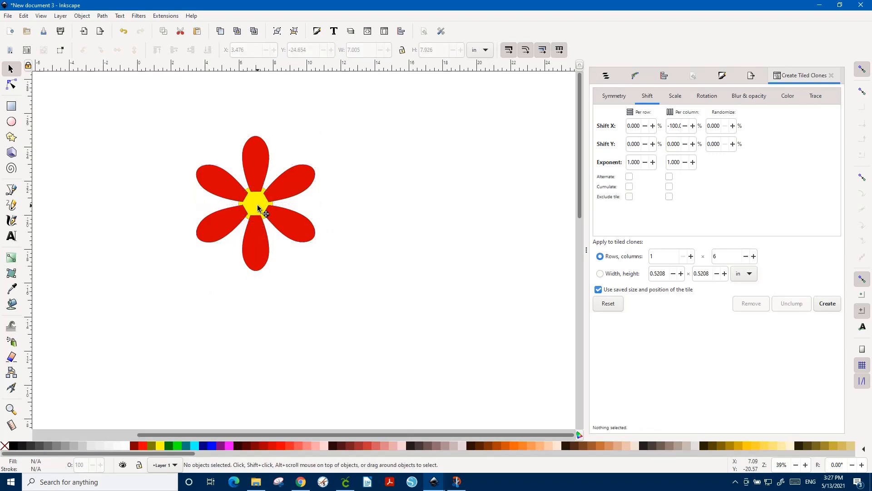
pyautogui.click(258, 208)
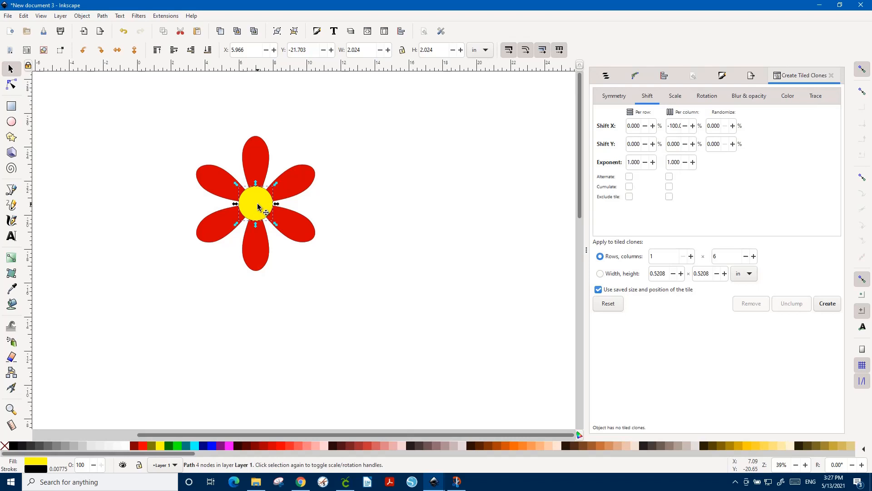
pyautogui.moveTo(256, 203); pyautogui.dragTo(436, 202)
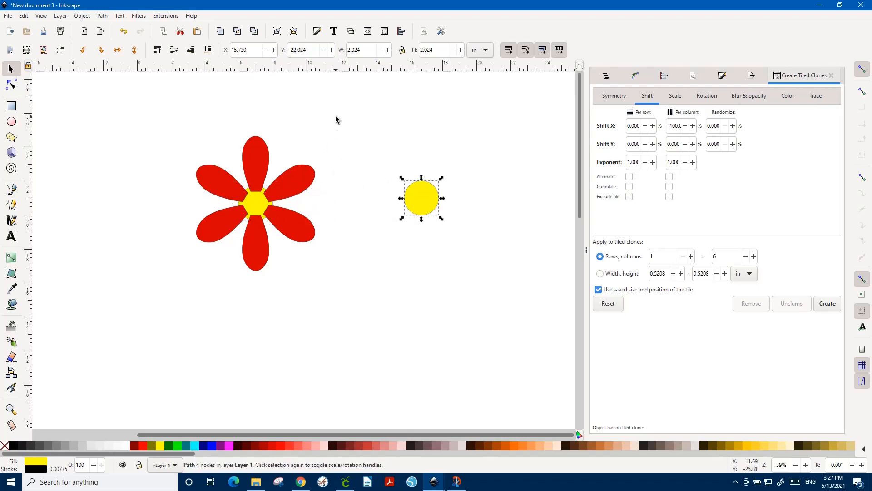
# Step: Combine the six petals and their centre circle into one path, and union it into a solid flower
pyautogui.moveTo(336, 124); pyautogui.dragTo(179, 291)
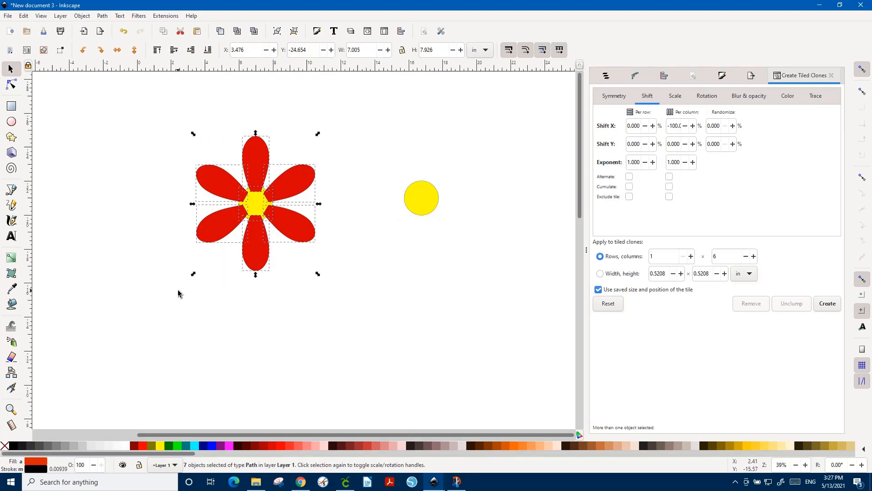
pyautogui.press('ctrl')
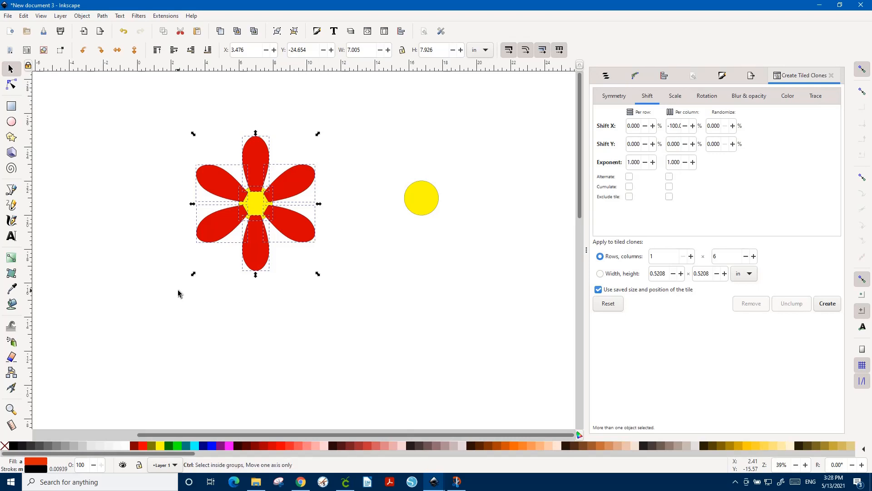
pyautogui.hotkey('ctrl', 'k')
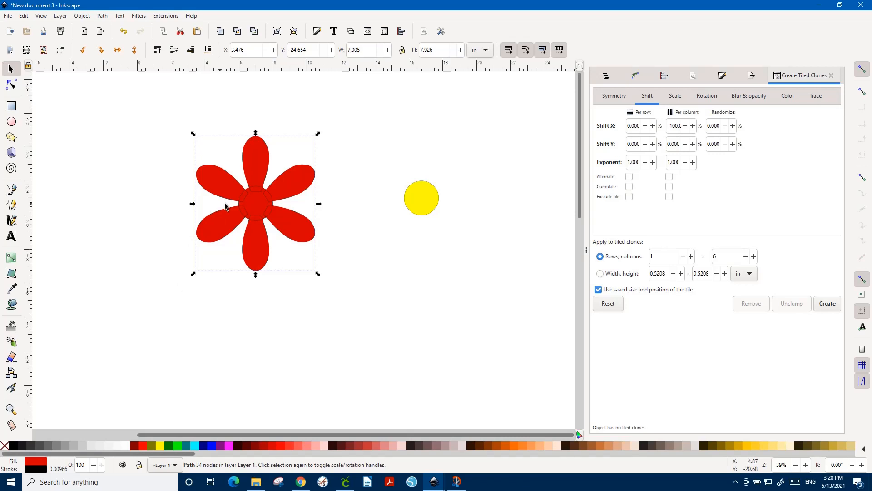
pyautogui.click(258, 207)
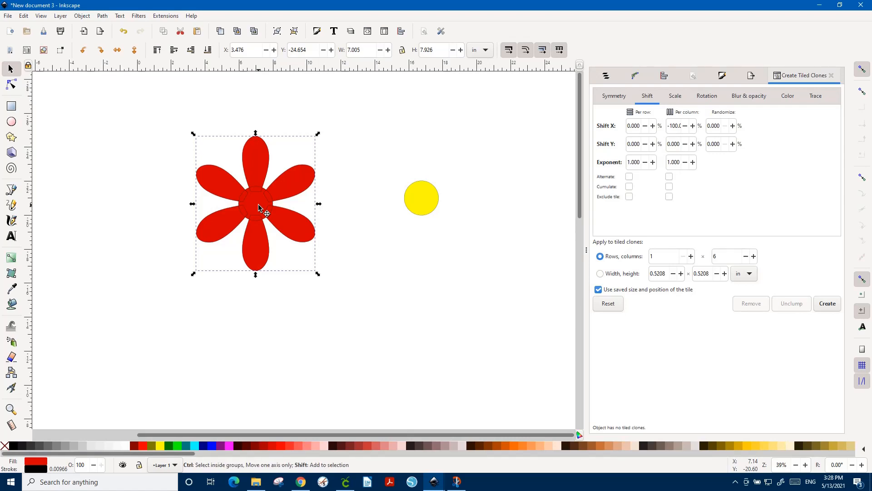
pyautogui.hotkey('ctrl', '+')
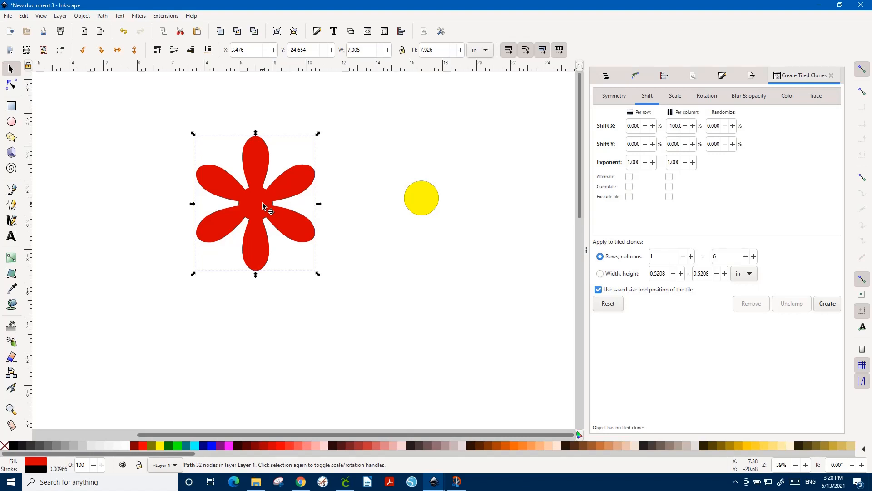
# Step: Duplicate the red flower in place and fill the copy with light pink
pyautogui.click(263, 207)
pyautogui.click(318, 448)
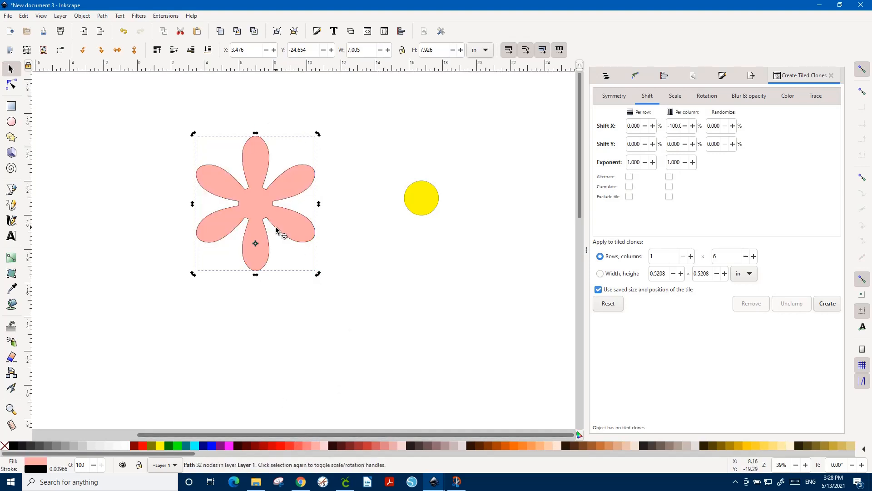
pyautogui.click(291, 229)
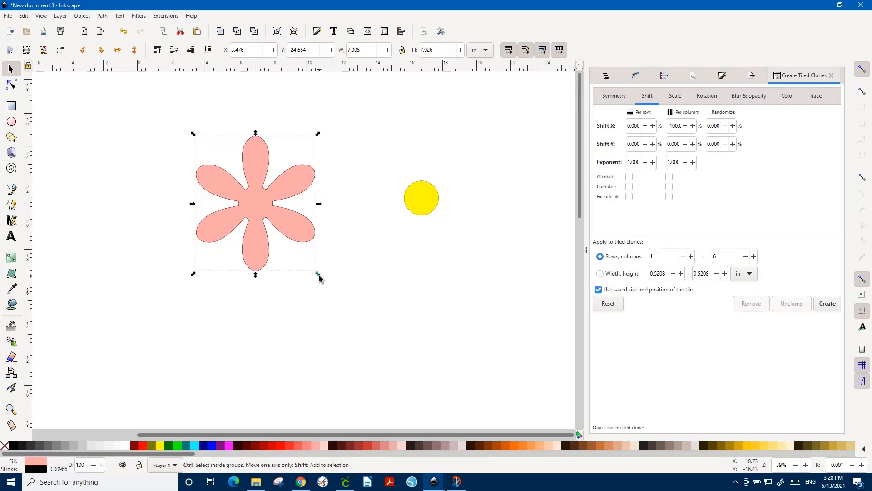
# Step: Move the pink copy's rotation centre to the middle of the flower, and scale the copy down to about 6.53 by 7.39 in
pyautogui.click(303, 186)
pyautogui.moveTo(256, 243); pyautogui.dragTo(257, 204)
pyautogui.click(309, 172)
pyautogui.moveTo(317, 134)
pyautogui.mouseDown()
pyautogui.moveTo(325, 150)
pyautogui.moveTo(324, 140)
pyautogui.mouseUp()
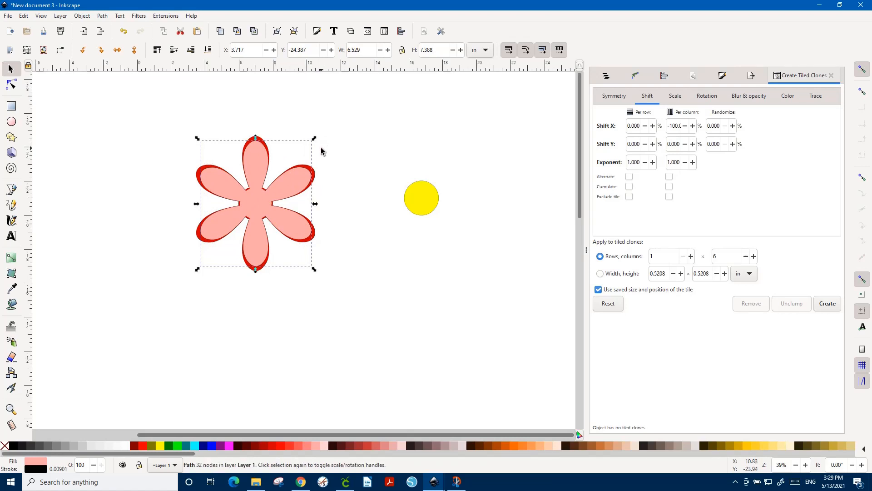
# Step: Rotate the pink flower so its petals fall between the red ones, and add a duplicate rotated to line up with the red petals
pyautogui.click(291, 189)
pyautogui.moveTo(315, 138); pyautogui.dragTo(330, 180)
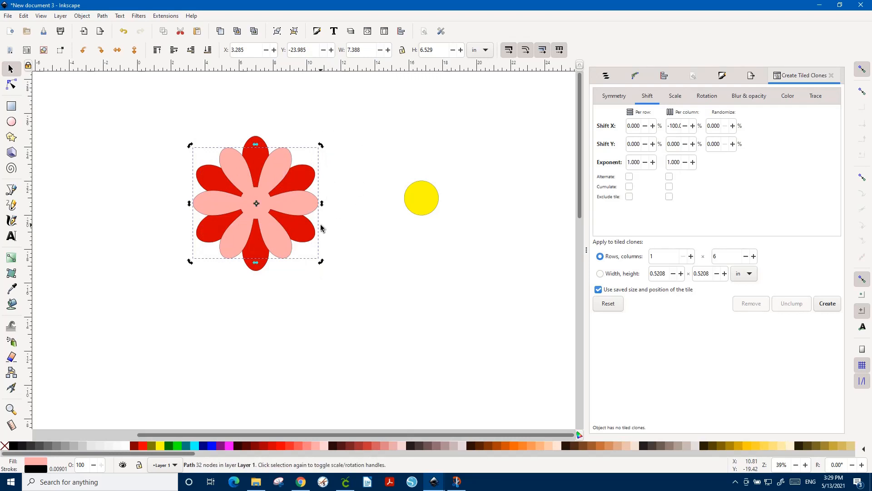
pyautogui.click(286, 212)
pyautogui.click(257, 203)
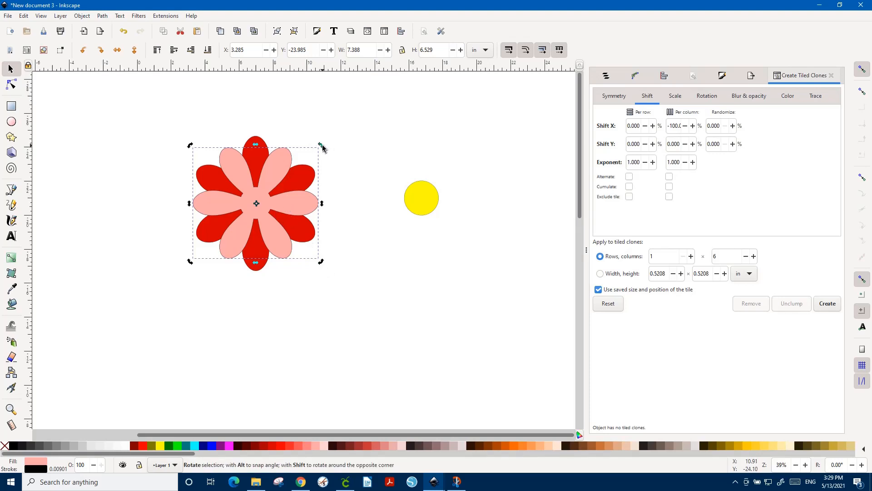
pyautogui.moveTo(321, 145); pyautogui.dragTo(334, 179)
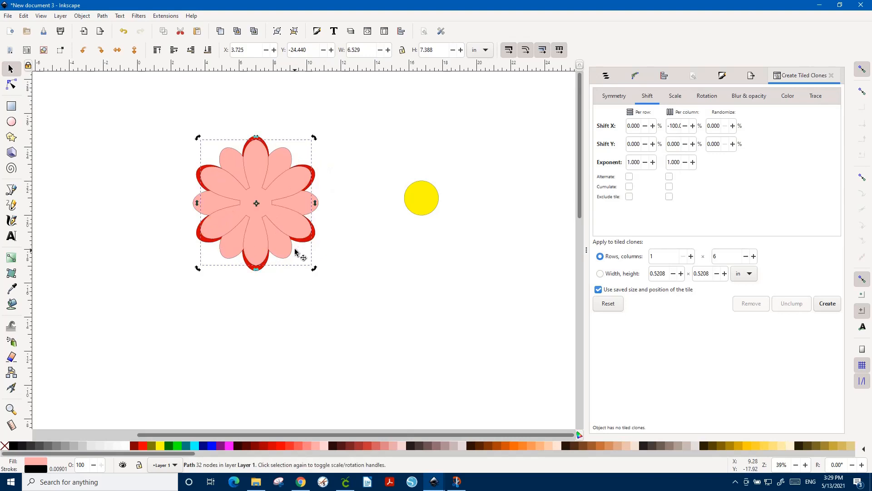
# Step: Scale the top pink flower down to about 5.83 by 6.90 in and fill it with the paler pink #F4D7D7
pyautogui.click(280, 225)
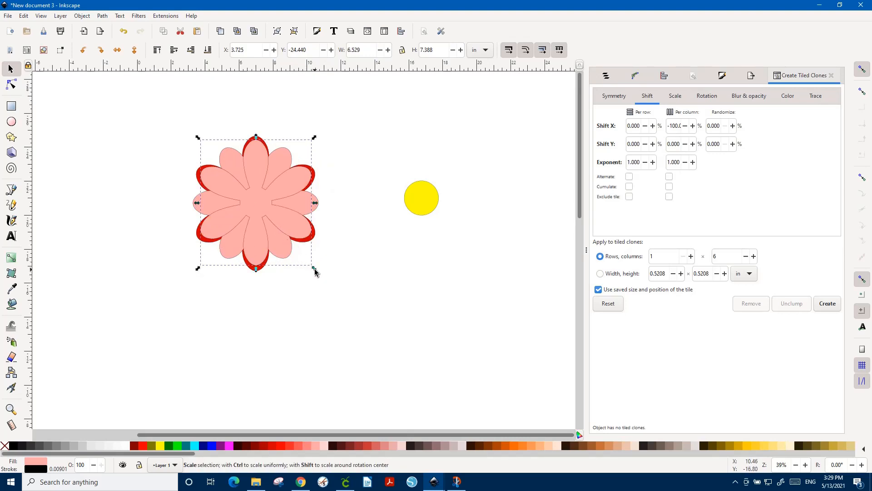
pyautogui.moveTo(314, 271); pyautogui.dragTo(306, 320)
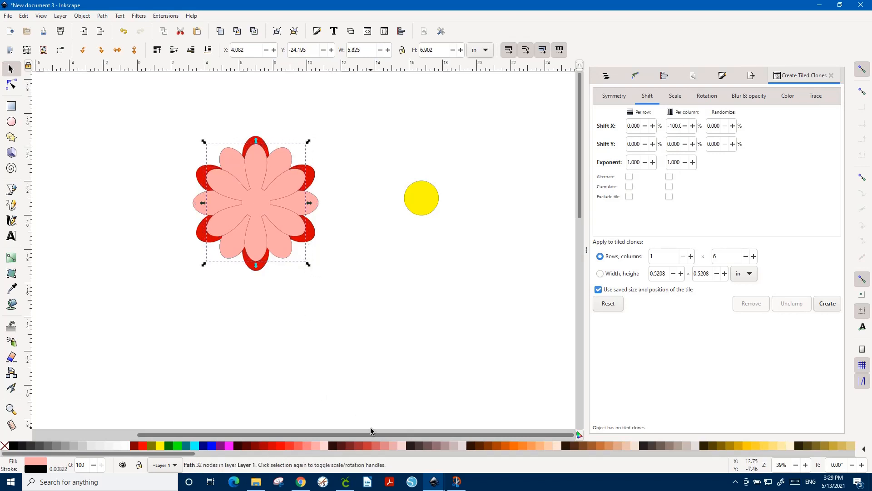
pyautogui.click(401, 445)
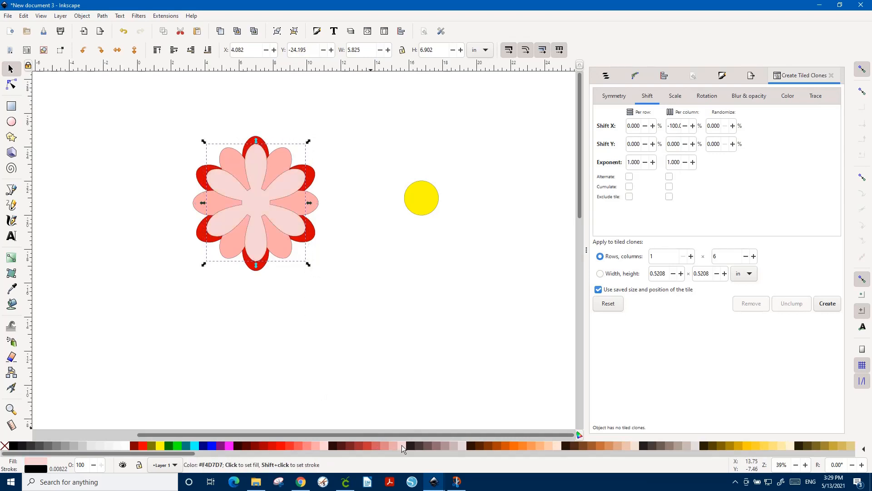
pyautogui.click(397, 258)
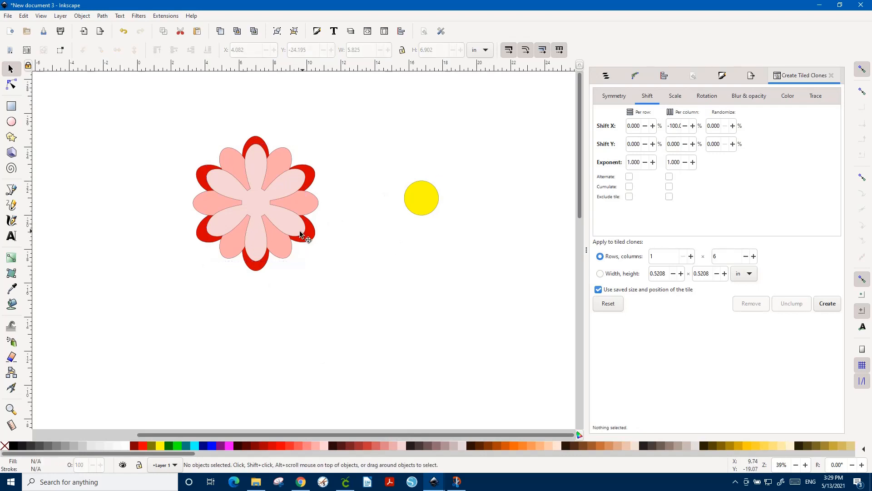
# Step: Move the yellow circle onto the centre of the layered flower and raise it to the top of the stack
pyautogui.moveTo(421, 203); pyautogui.dragTo(219, 149)
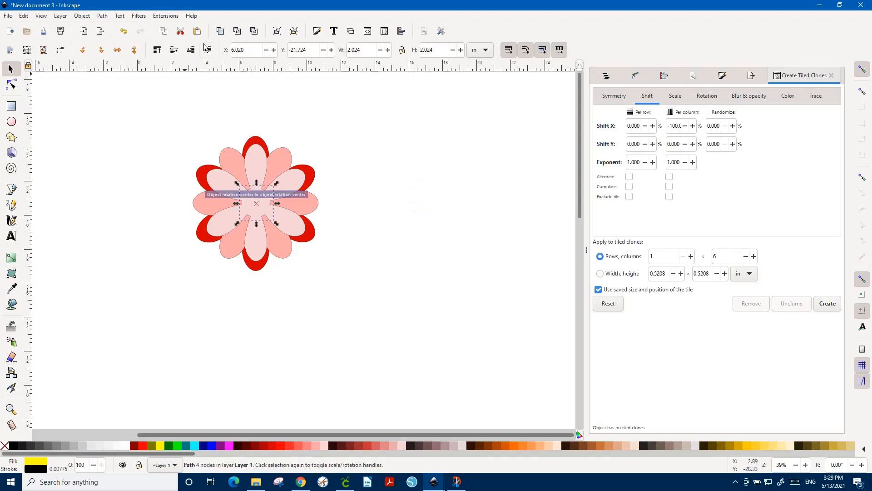
pyautogui.click(157, 51)
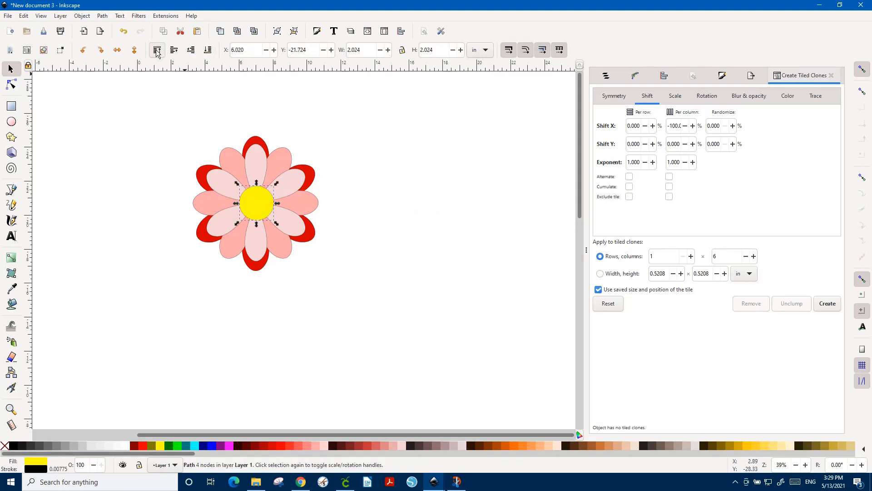
# Step: Align the three flower layers and the yellow circle with one another on both their vertical and horizontal centre axes
pyautogui.moveTo(342, 108); pyautogui.dragTo(176, 299)
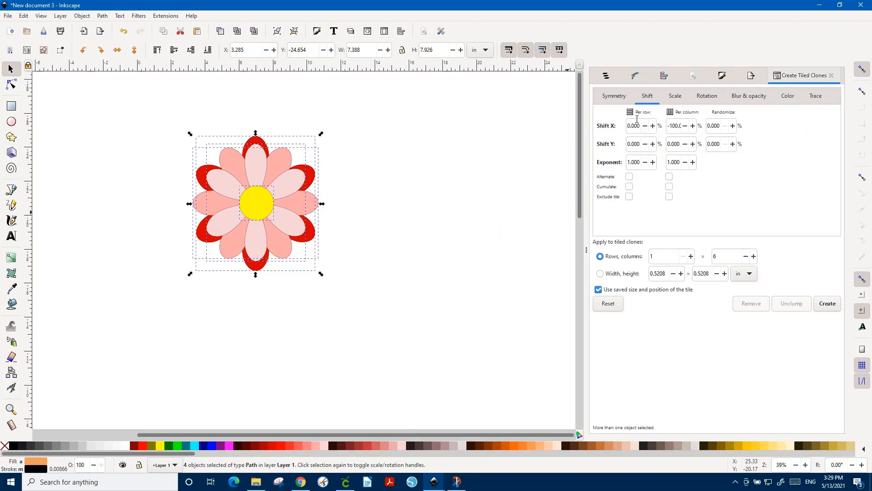
pyautogui.hotkey('ctrl', 'shift', 'a')
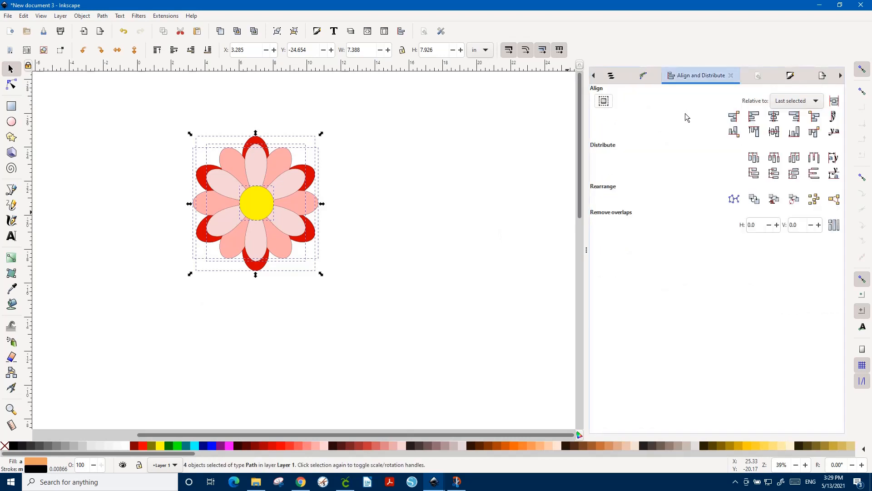
pyautogui.click(775, 117)
pyautogui.click(775, 131)
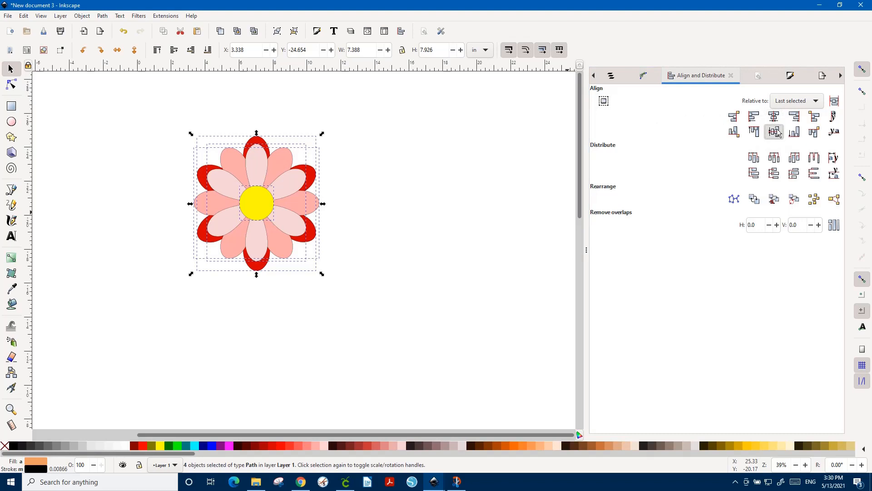
pyautogui.click(396, 215)
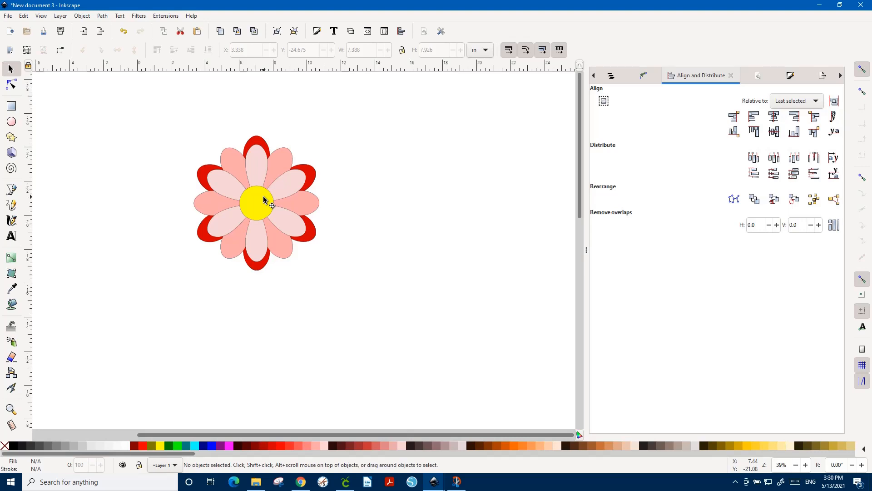
pyautogui.click(293, 186)
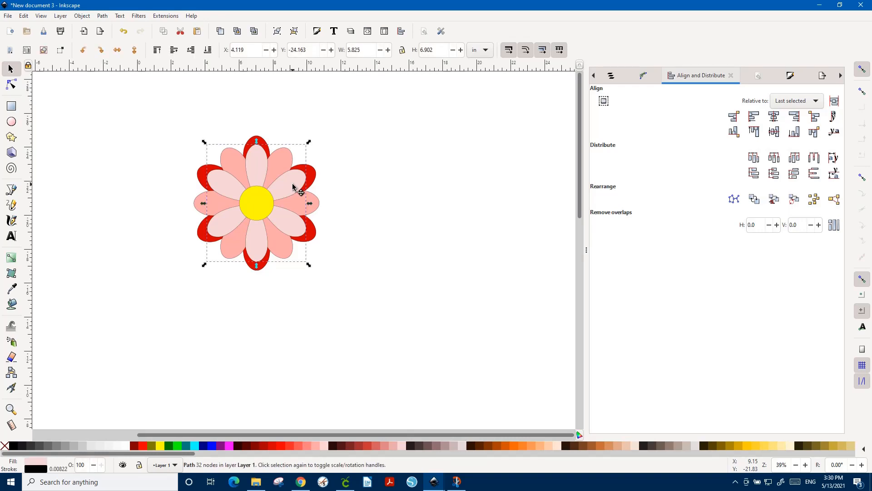
pyautogui.click(346, 198)
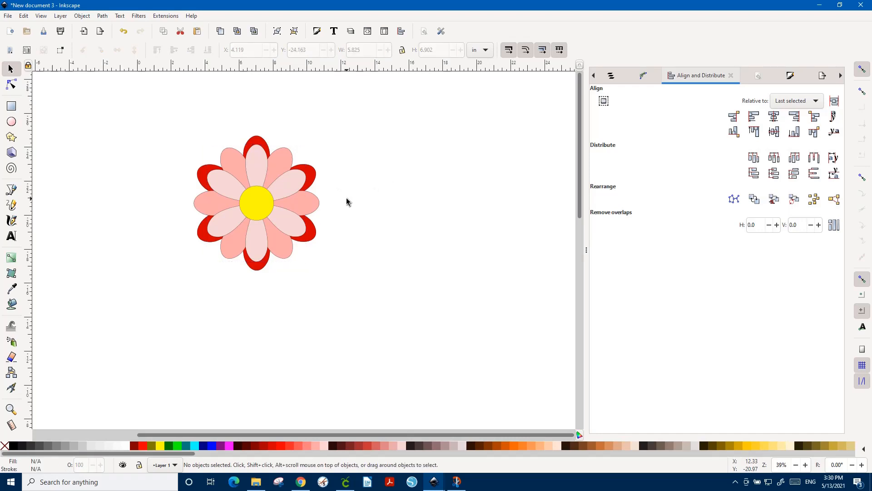